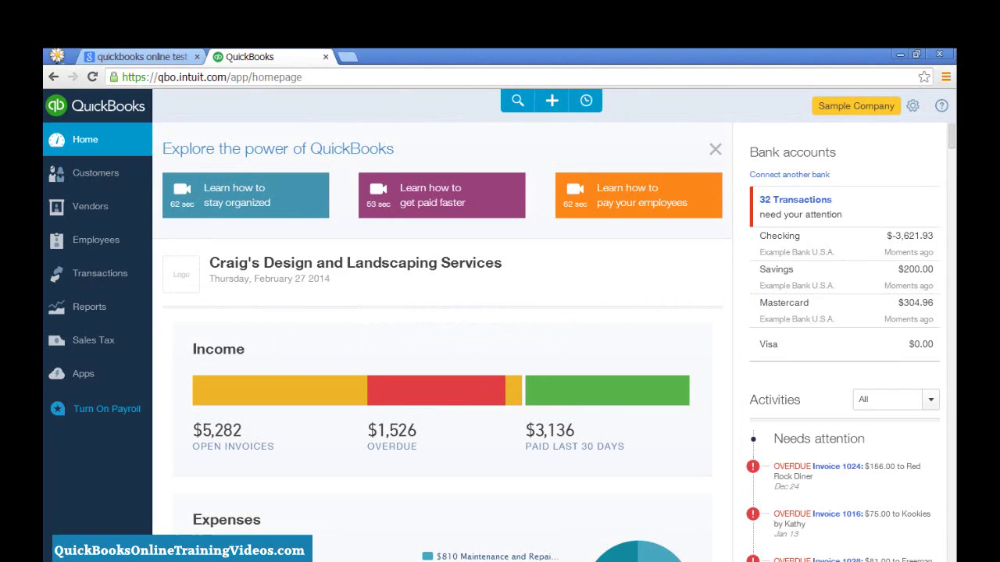
# Open the Banking page with the connected bank and credit card accounts
pyautogui.click(112, 279)
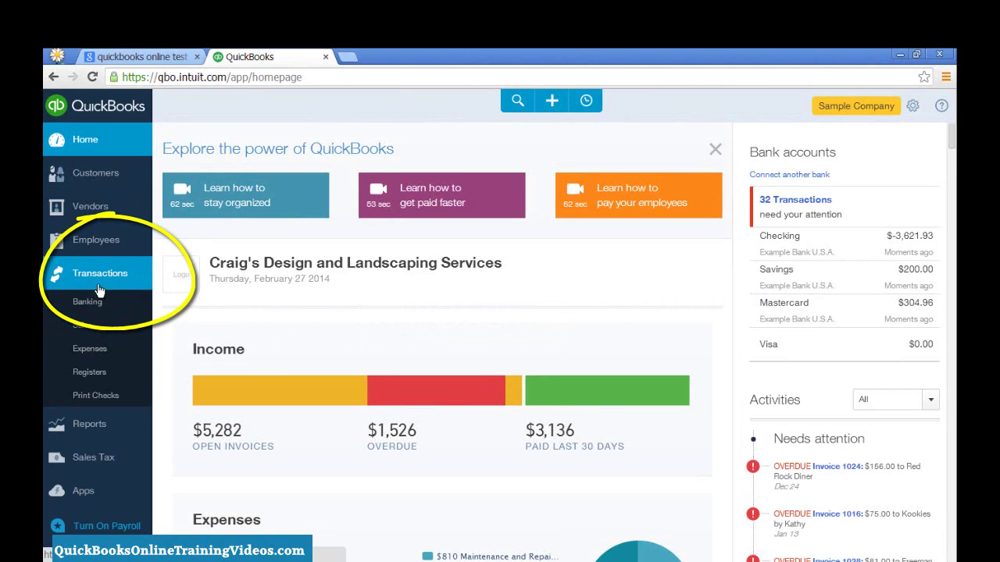
pyautogui.click(89, 302)
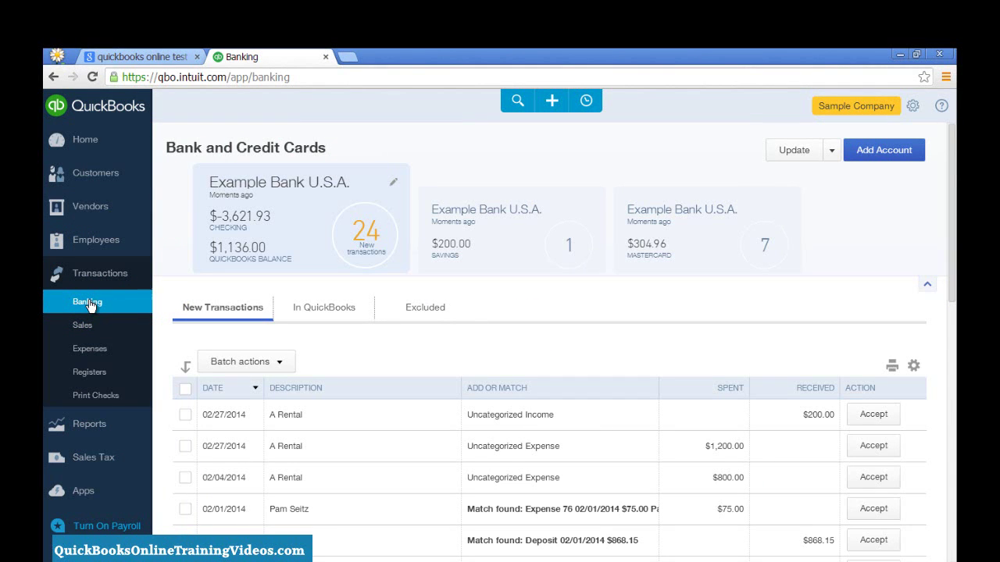
# Start adding an online banking account by searching for "Chase bank" and choosing Chase Bank from the matches
pyautogui.click(884, 151)
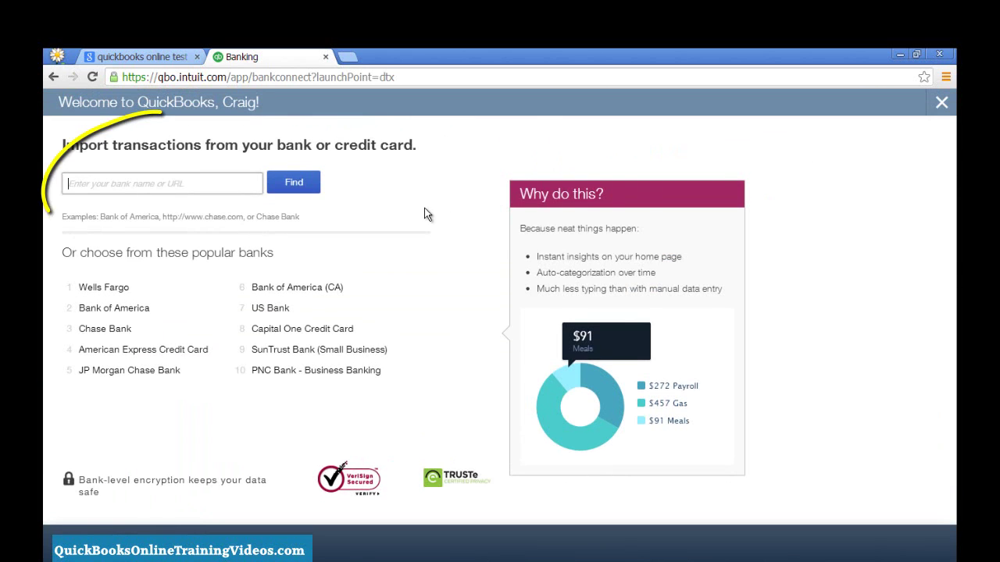
pyautogui.write('Chase')
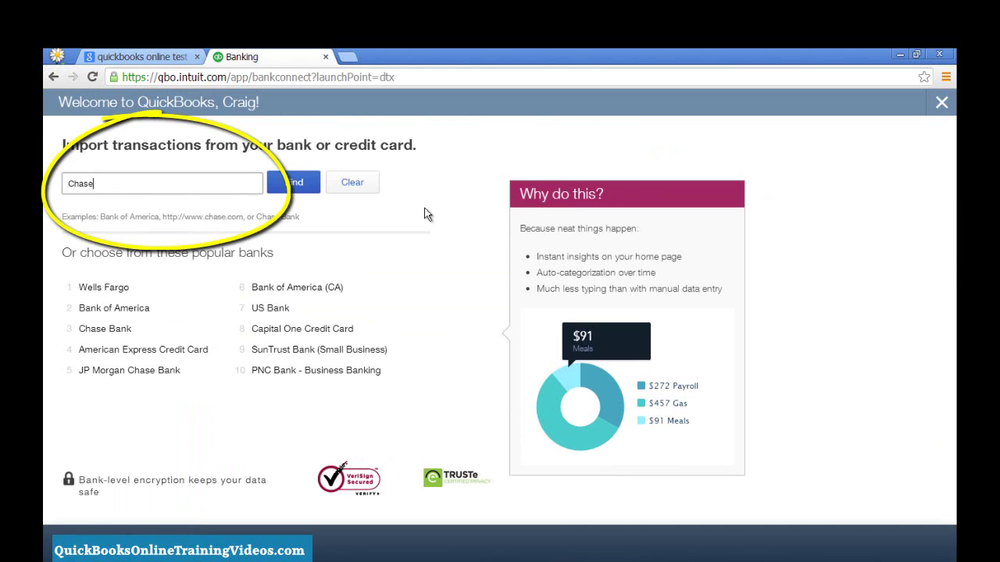
pyautogui.write(' bank')
pyautogui.click(294, 182)
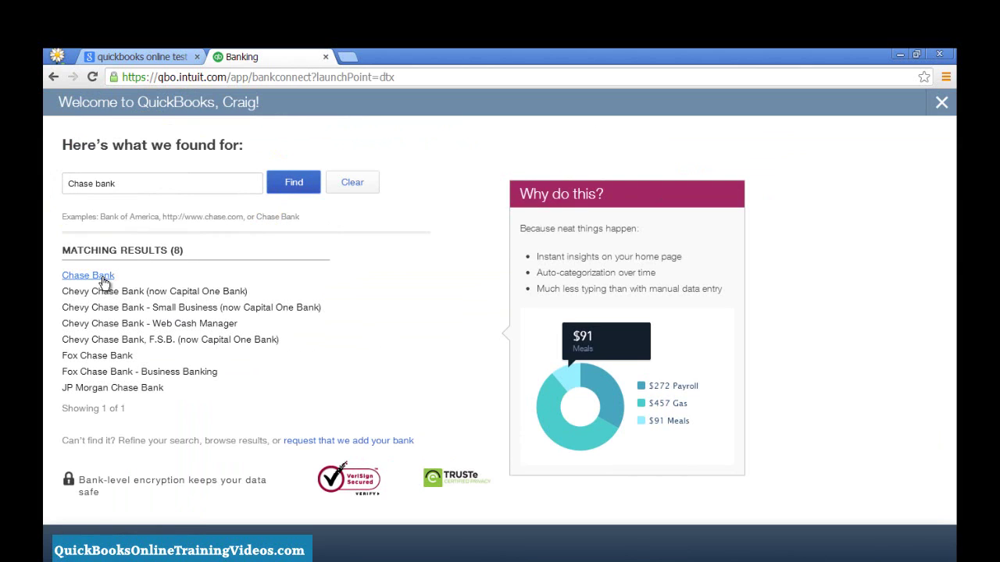
pyautogui.click(104, 283)
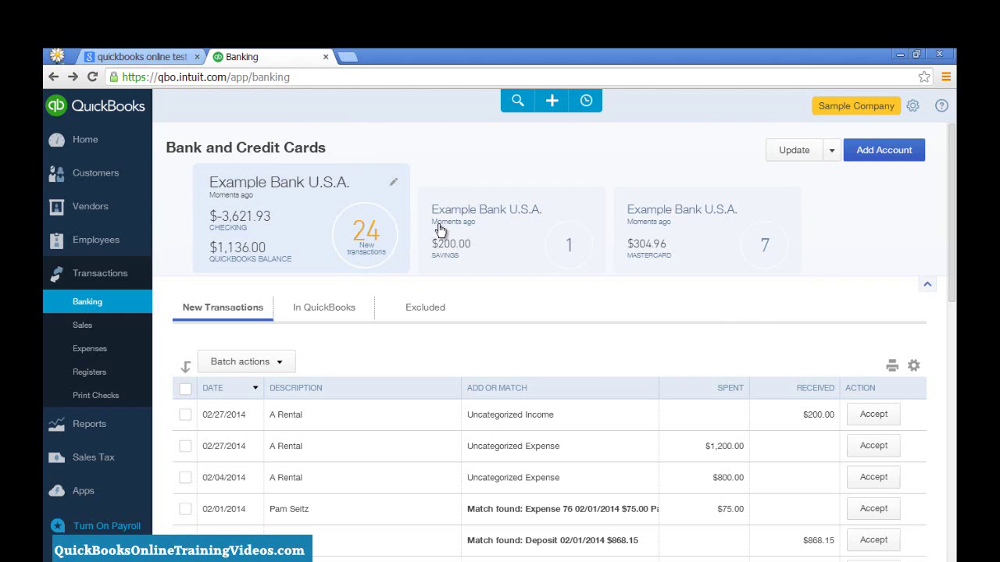
# Review the new transactions of the Savings and Mastercard accounts, and check which accounts are selected for an online update
pyautogui.click(474, 234)
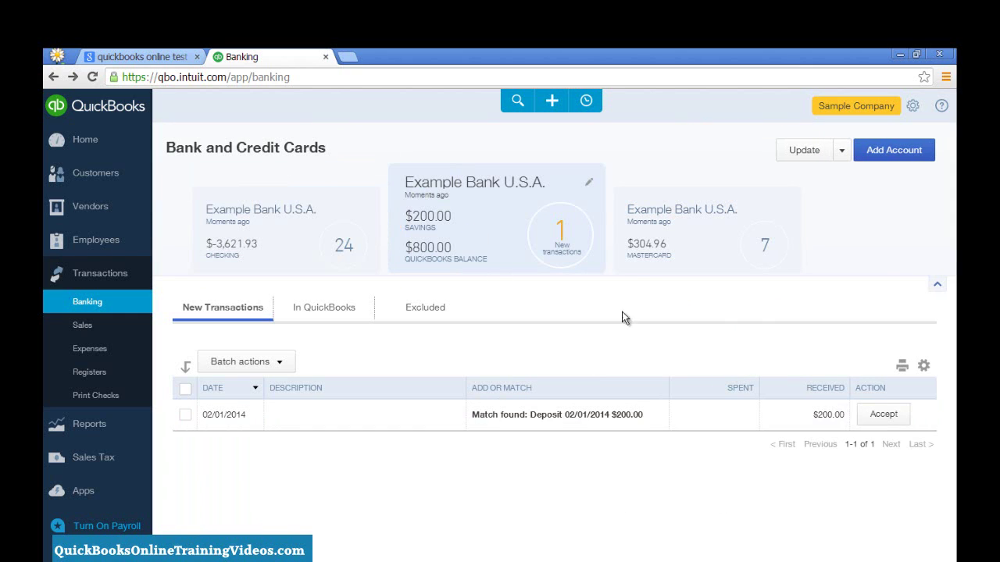
pyautogui.click(763, 248)
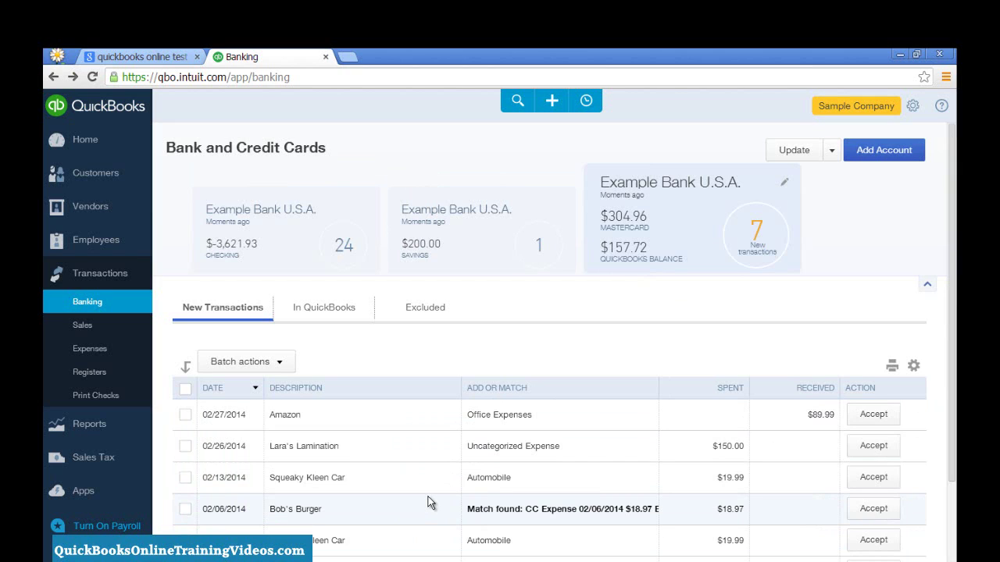
pyautogui.click(797, 153)
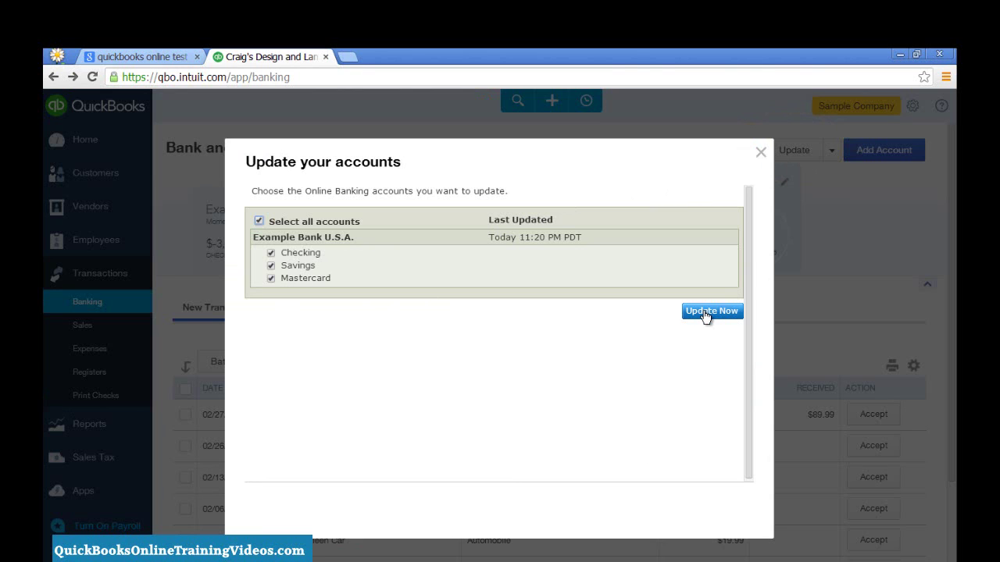
pyautogui.click(760, 153)
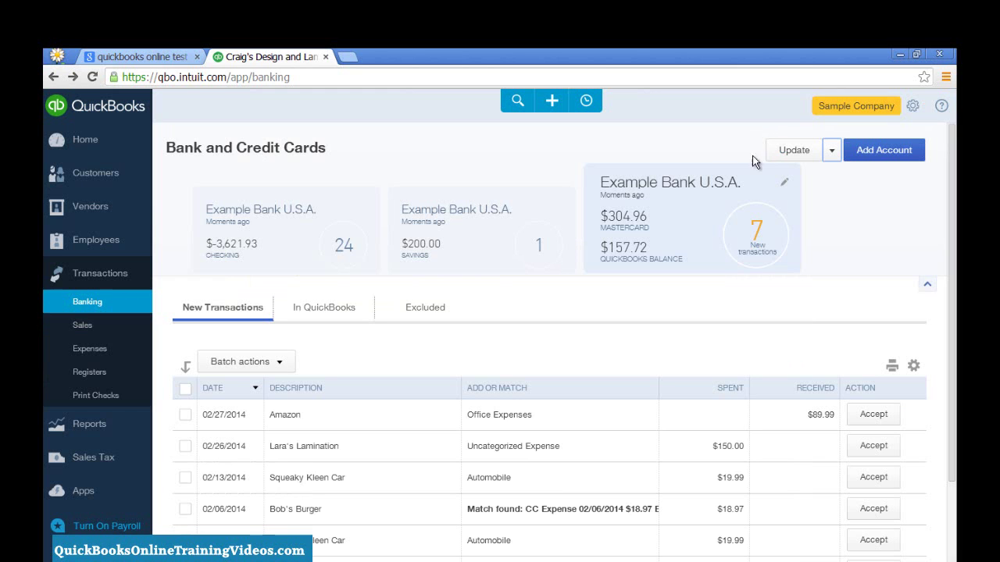
# In the Checking account, categorize the $200.00 A Rental deposit of 02/27/2014 as Landscaping Services and add it
pyautogui.click(248, 218)
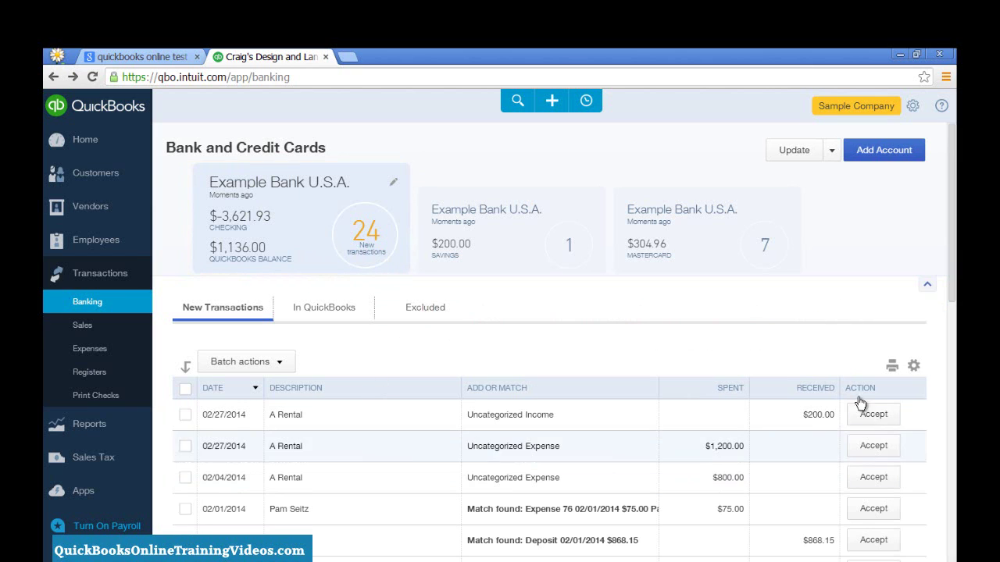
pyautogui.moveTo(951, 292); pyautogui.dragTo(953, 378)
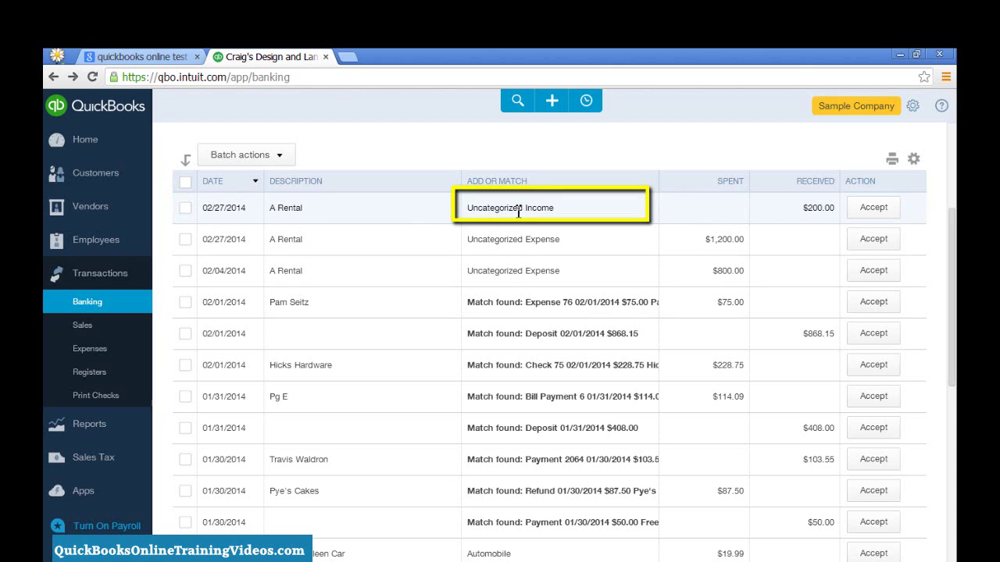
pyautogui.click(570, 212)
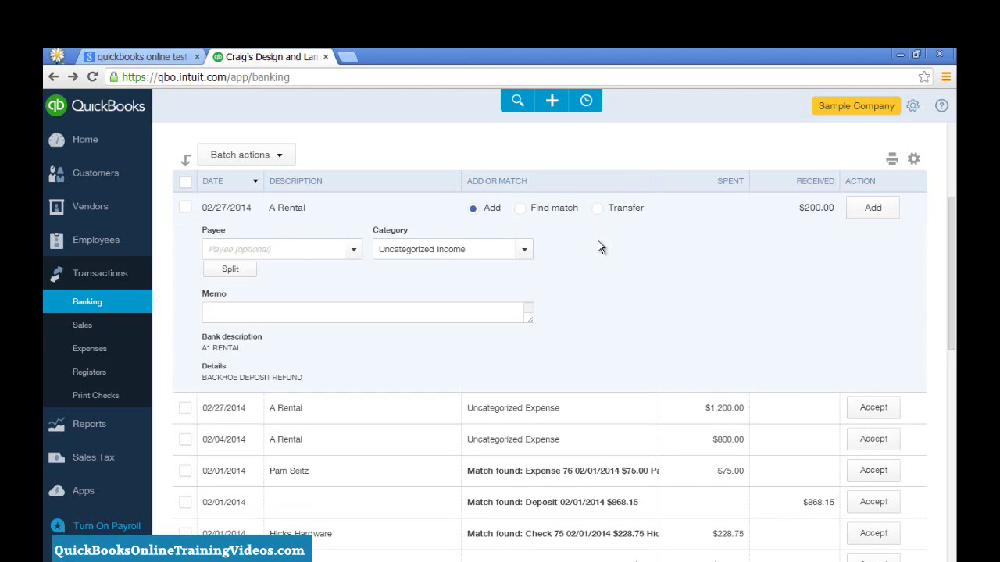
pyautogui.click(526, 252)
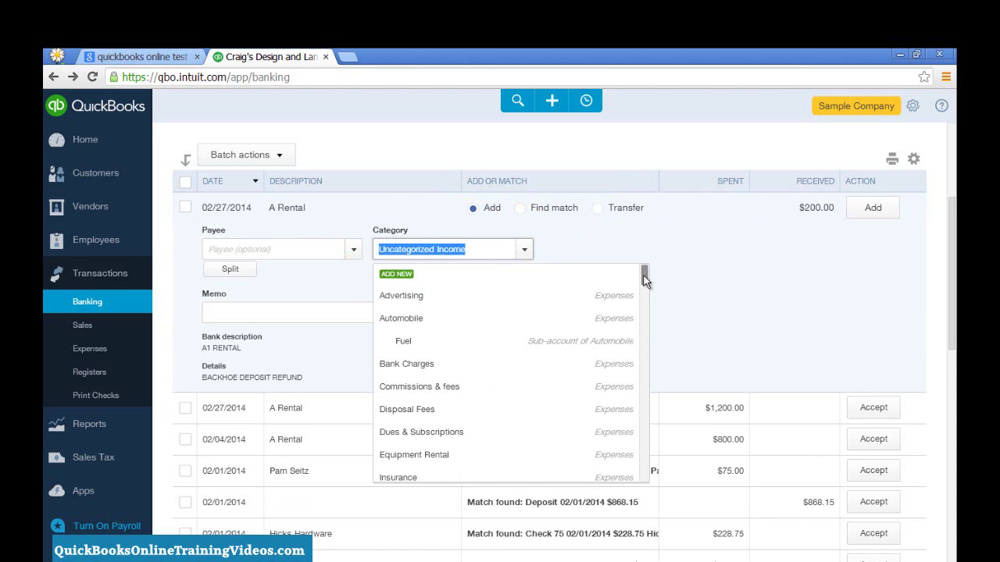
pyautogui.moveTo(644, 275); pyautogui.dragTo(645, 437)
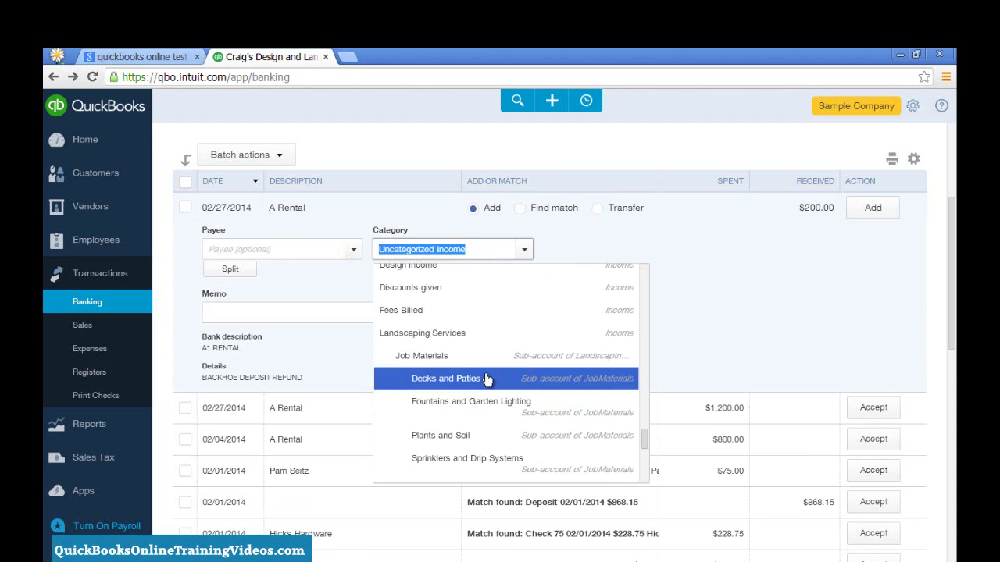
pyautogui.click(432, 334)
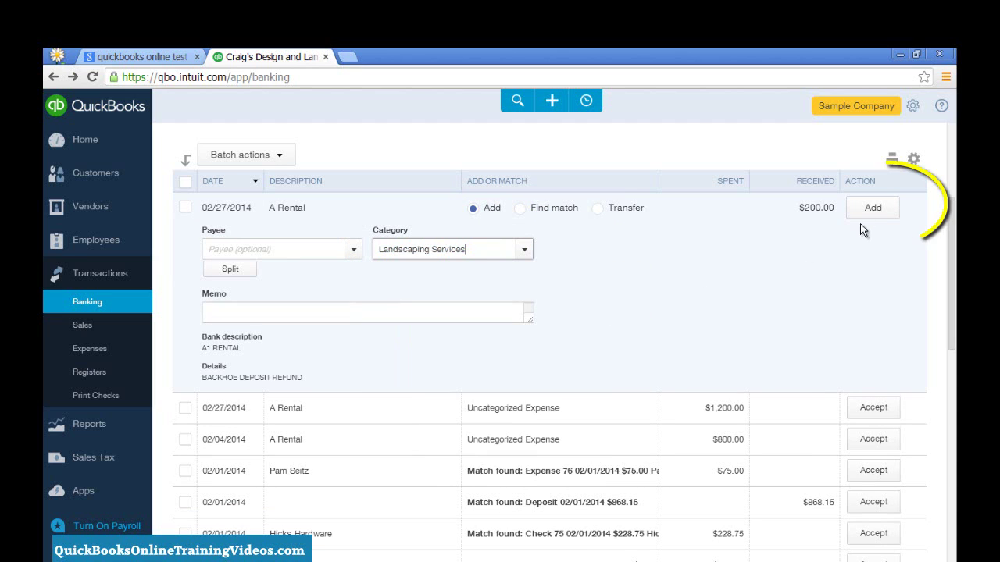
pyautogui.click(872, 208)
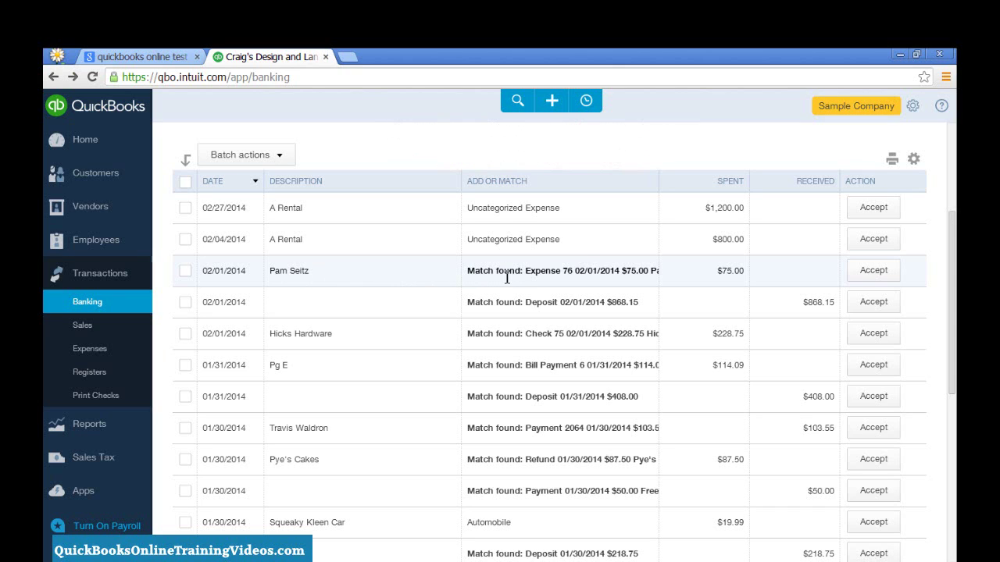
# Accept the matched $75.00 expense dated 02/01/2014 and dismiss the notification
pyautogui.click(874, 271)
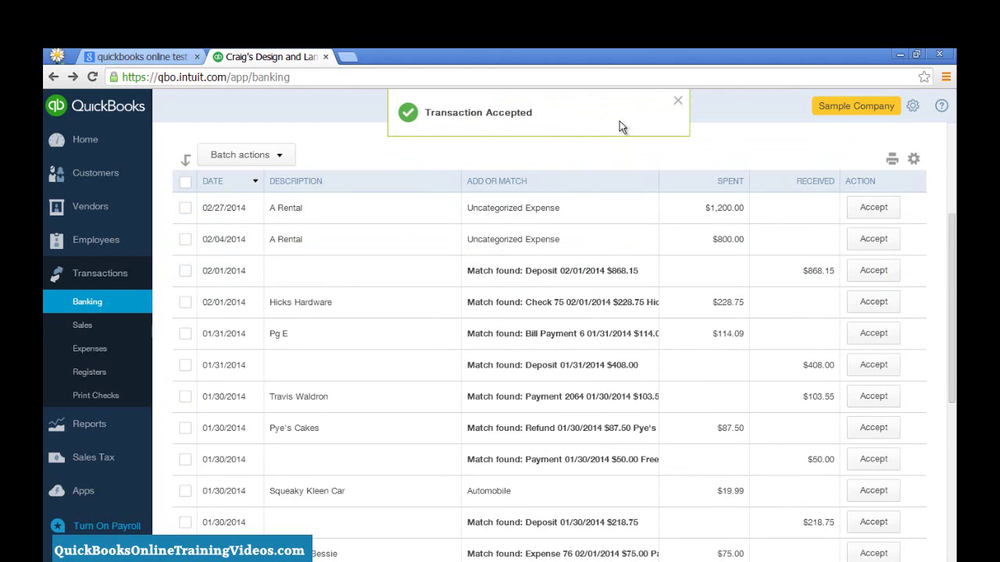
pyautogui.click(678, 103)
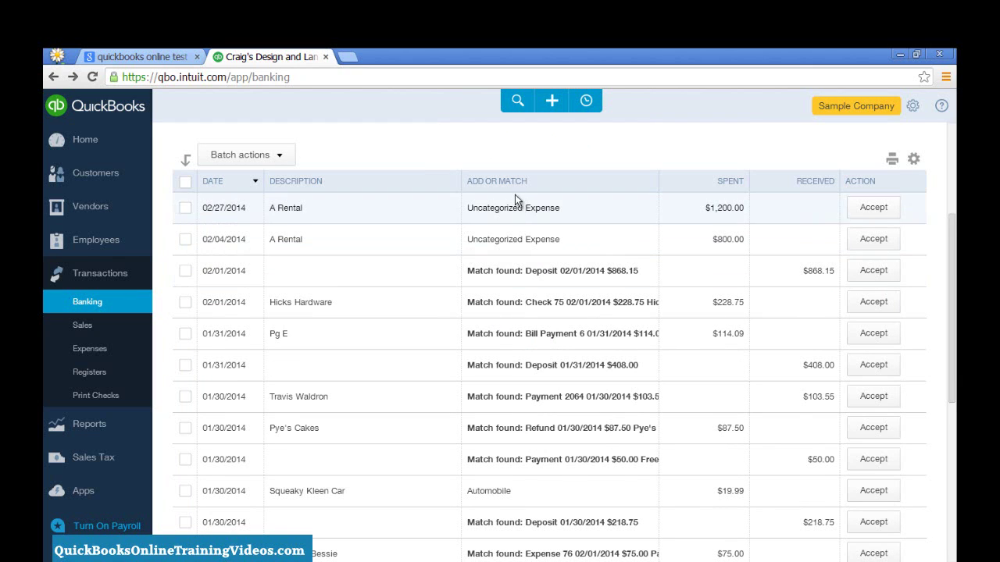
# Batch-accept the seven consecutive matched transactions from the 02/01/2014 $868.15 deposit through the 01/30/2014 $50.00 payment
pyautogui.click(185, 270)
pyautogui.click(185, 303)
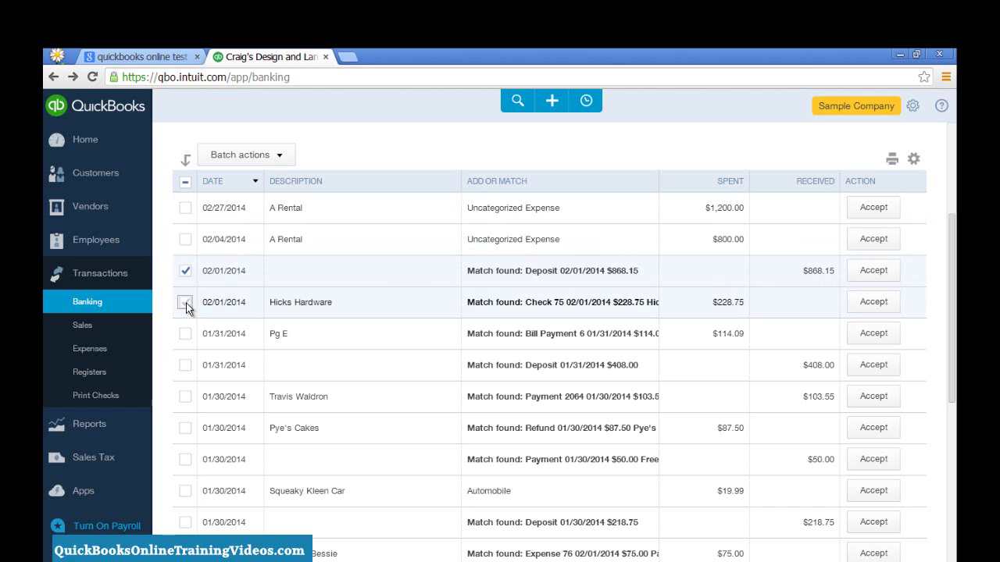
pyautogui.click(185, 333)
pyautogui.click(185, 365)
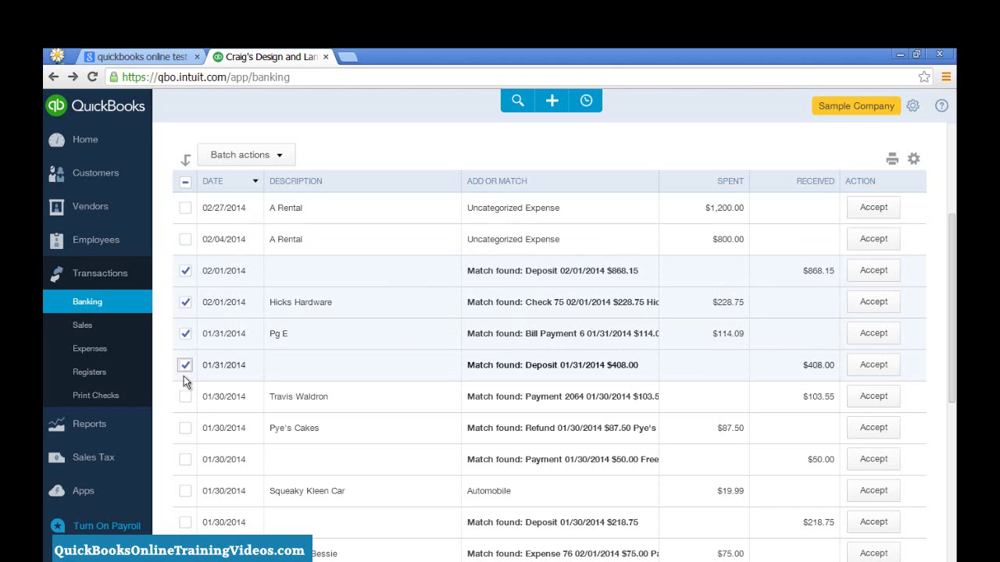
pyautogui.click(185, 397)
pyautogui.click(185, 428)
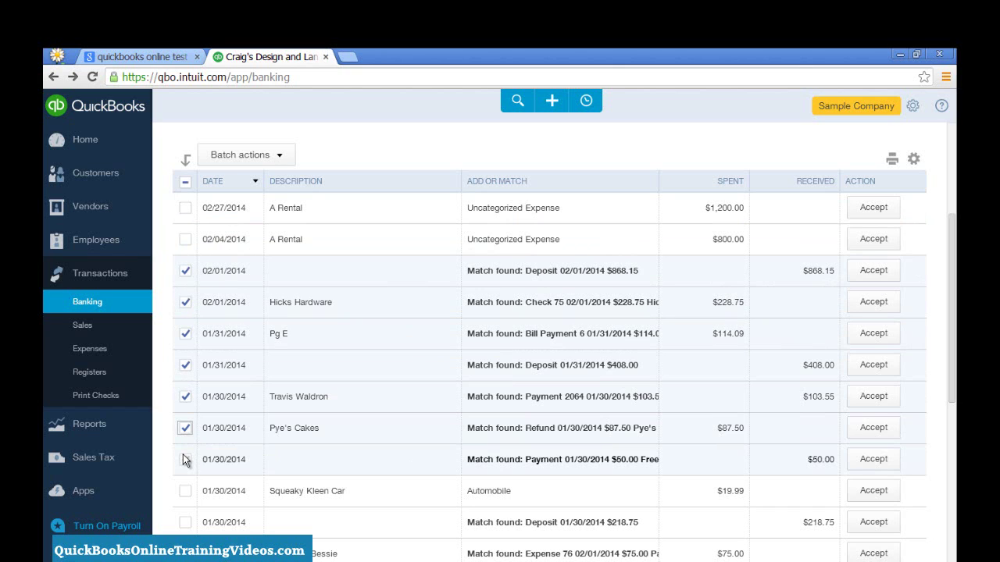
pyautogui.click(185, 459)
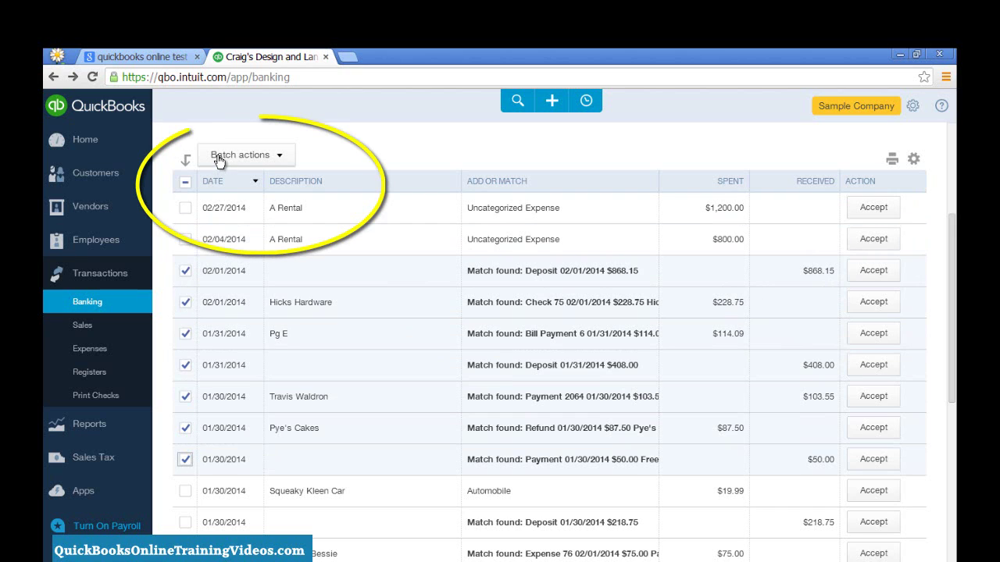
pyautogui.click(279, 160)
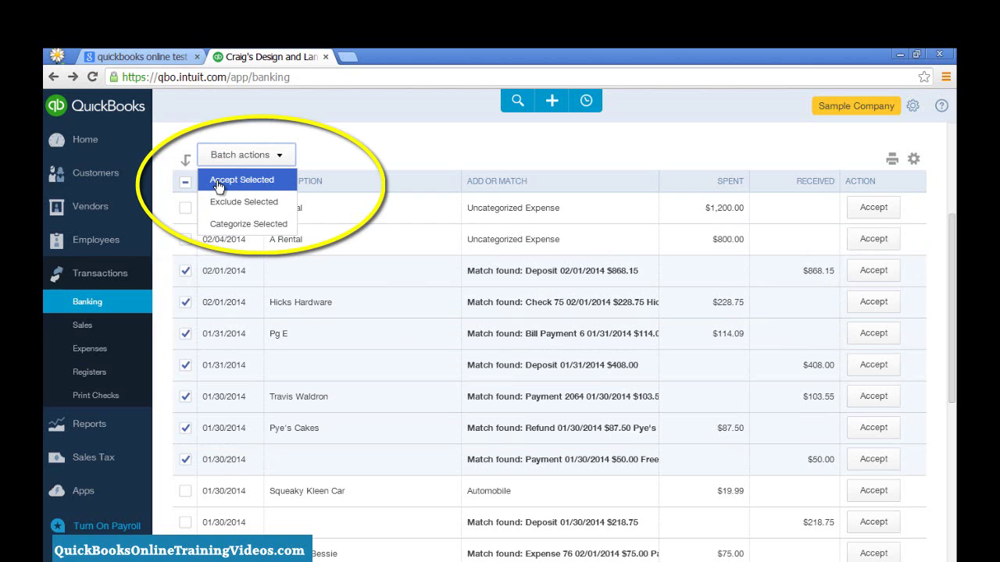
pyautogui.click(218, 183)
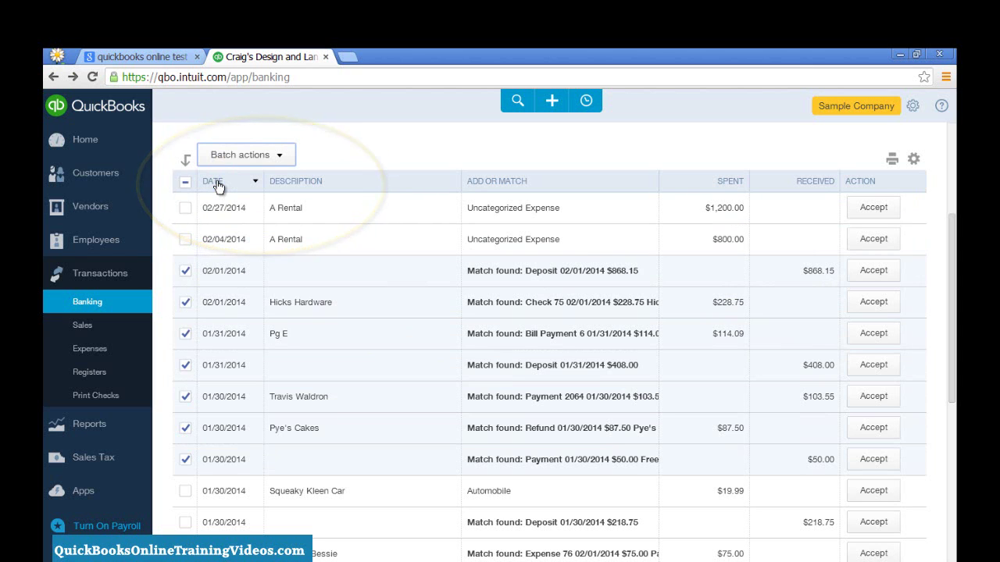
# Change the category of the $185.00 Chin's Gas transaction of 01/24/2014 to Equipment Rental and add it
pyautogui.scroll(-3, 218, 186)
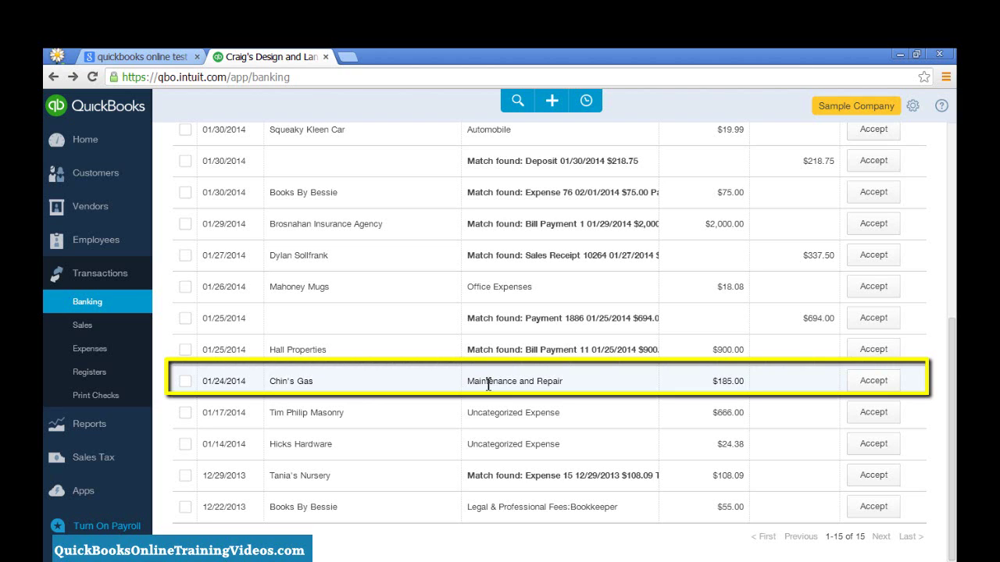
pyautogui.click(603, 386)
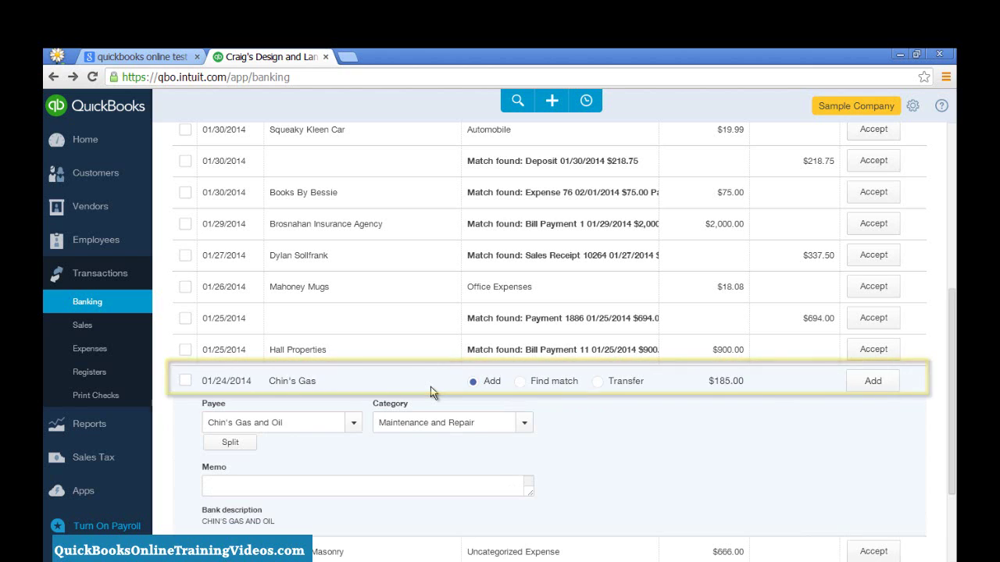
pyautogui.click(494, 422)
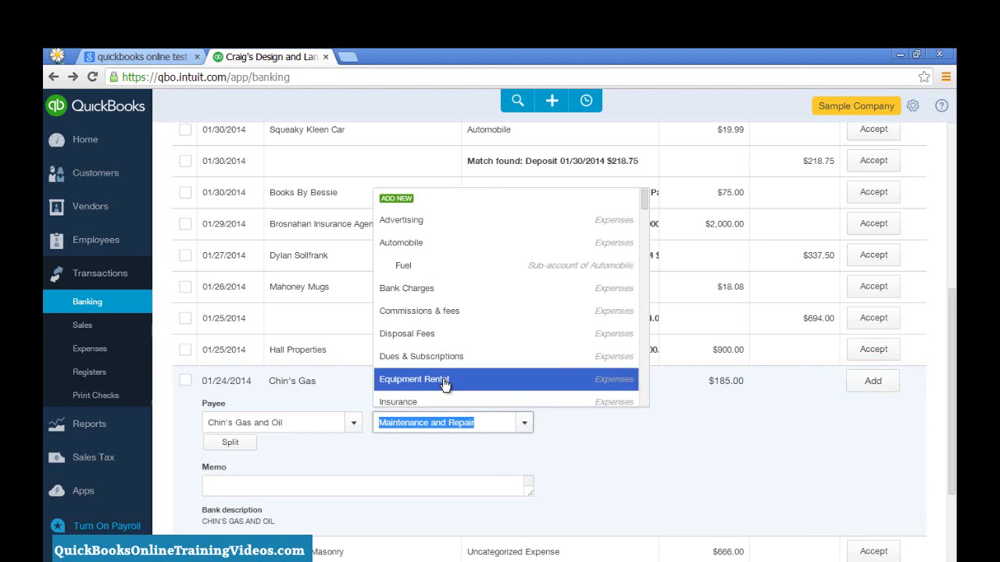
pyautogui.click(444, 381)
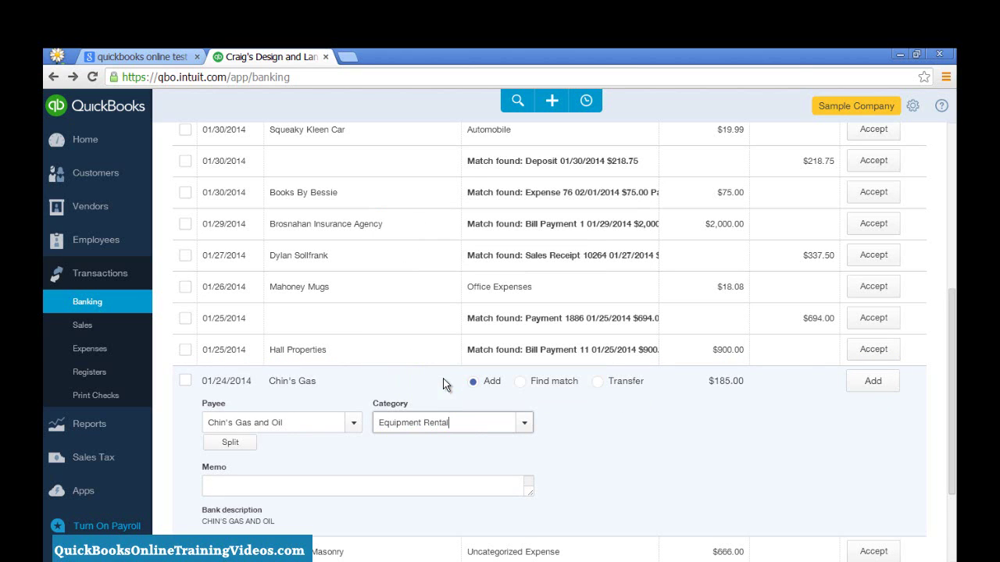
pyautogui.click(866, 389)
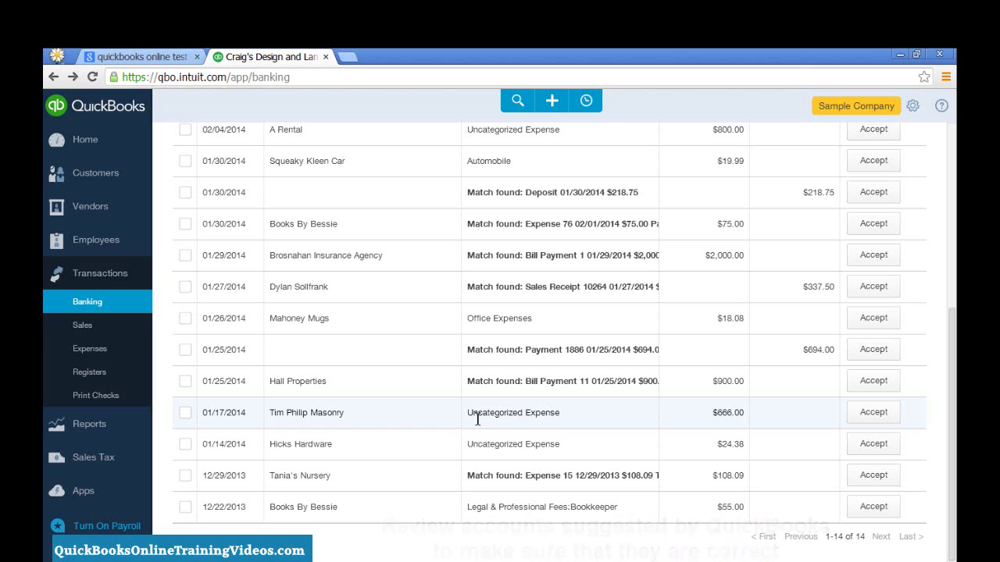
# Accept the $666.00 masonry expense of 01/17/2014, and review the list of transactions already in QuickBooks
pyautogui.click(874, 412)
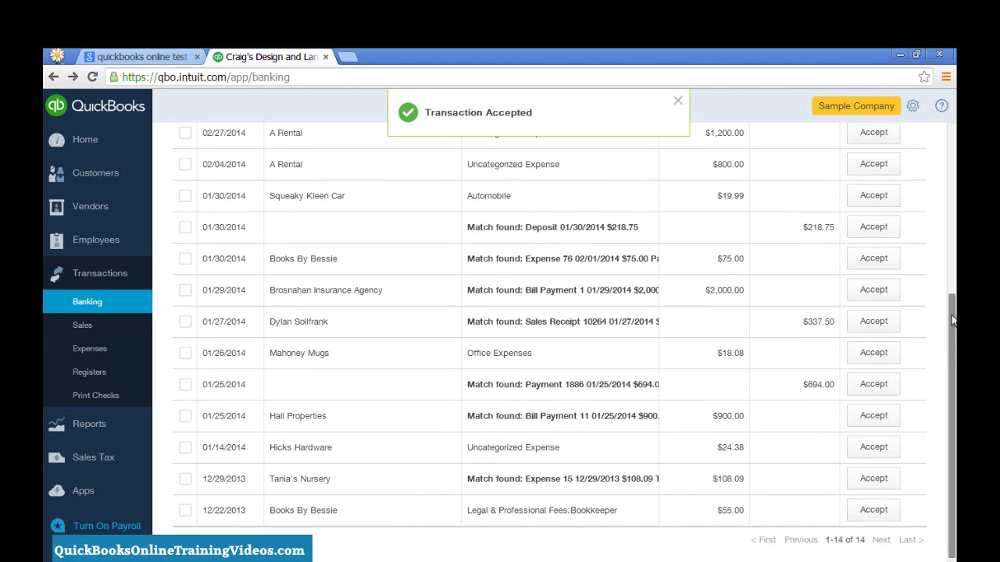
pyautogui.scroll(3, 951, 315)
pyautogui.scroll(1, 954, 224)
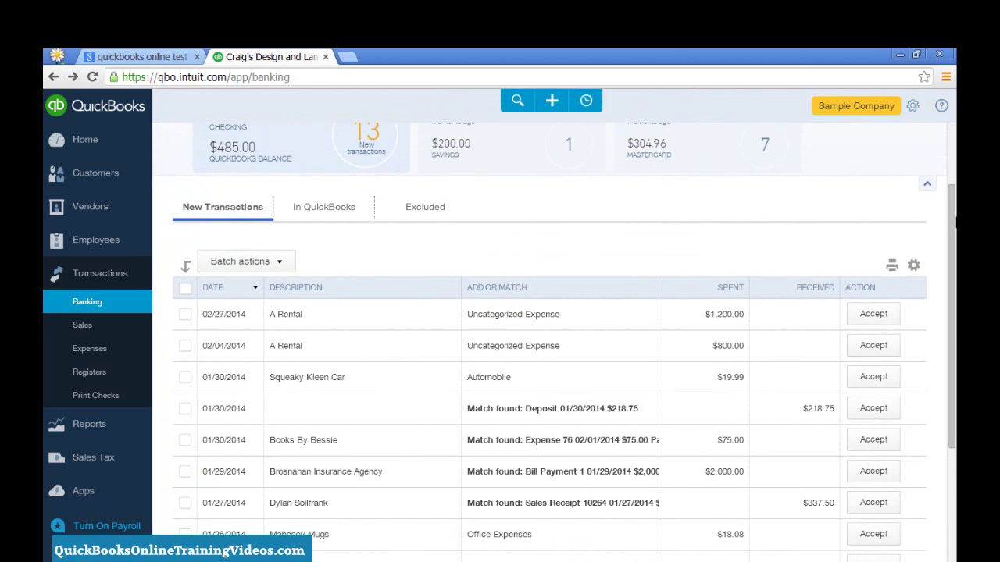
pyautogui.click(321, 209)
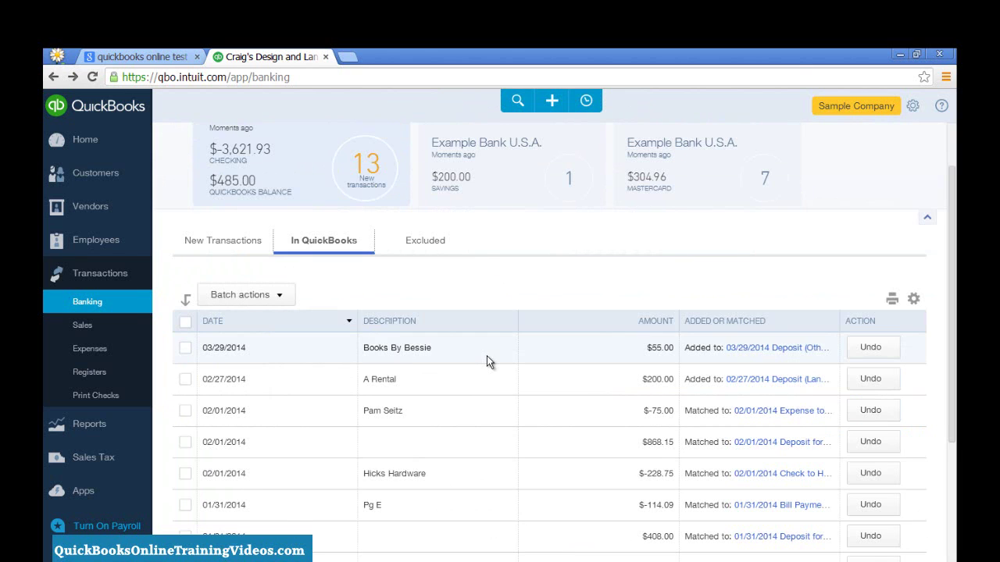
pyautogui.scroll(-1, 486, 355)
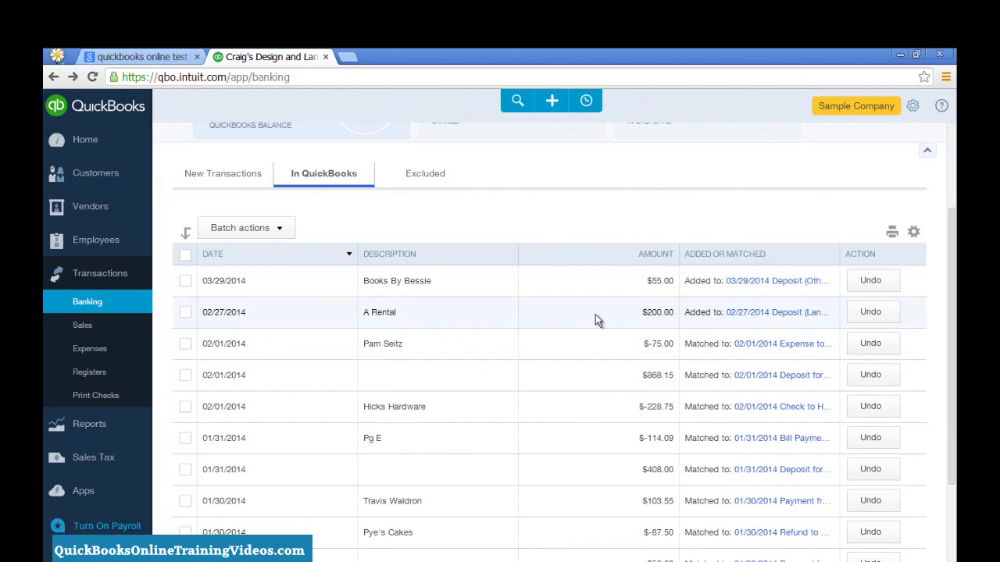
pyautogui.scroll(-2, 464, 390)
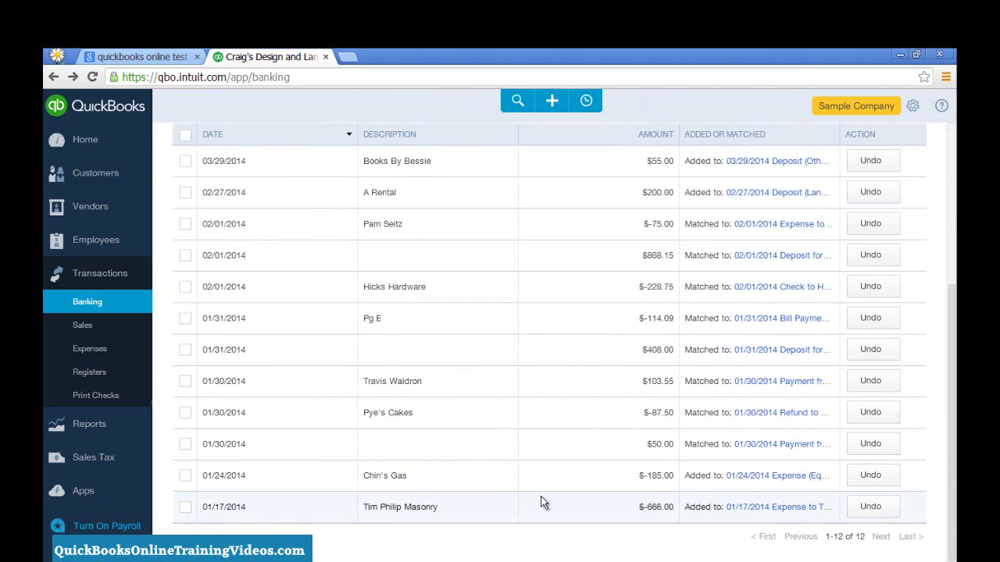
# Undo the added $185.00 Chin's Gas transaction and locate it again among the new transactions
pyautogui.click(872, 477)
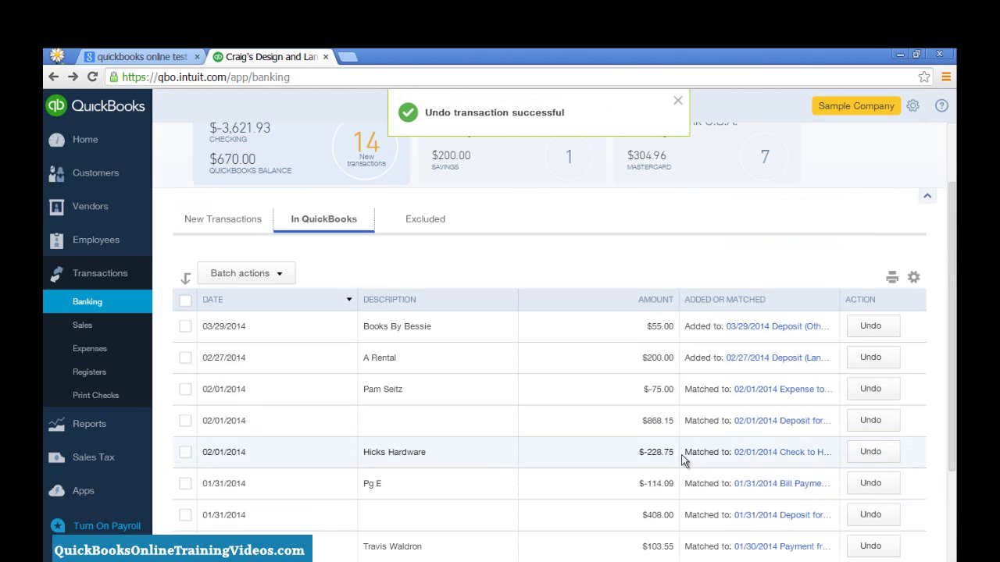
pyautogui.click(221, 221)
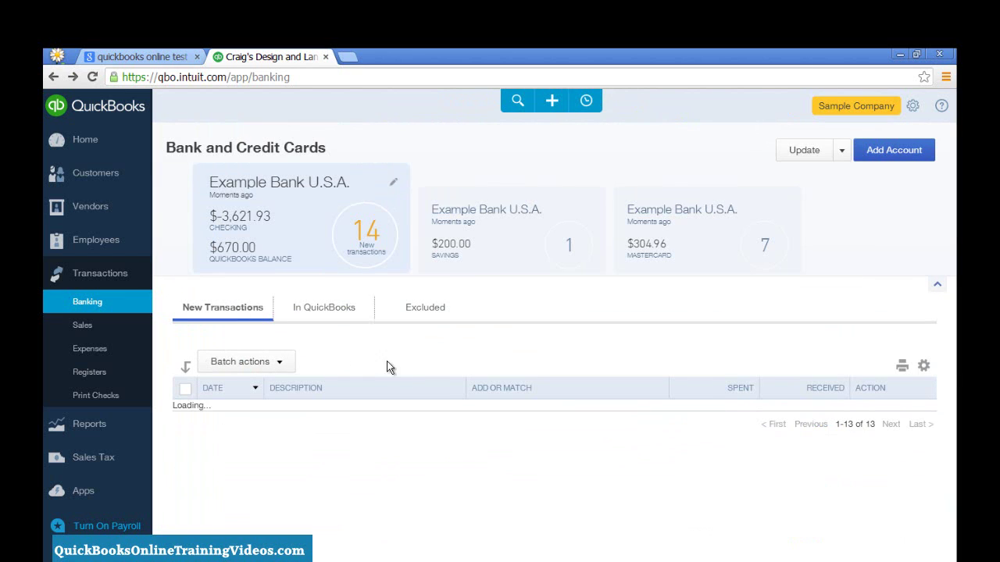
pyautogui.scroll(-3, 407, 366)
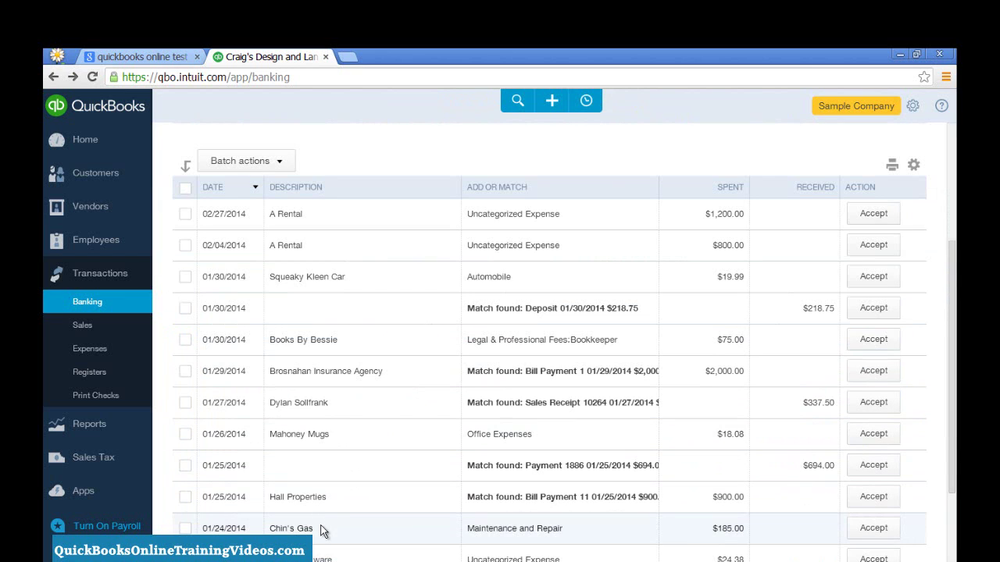